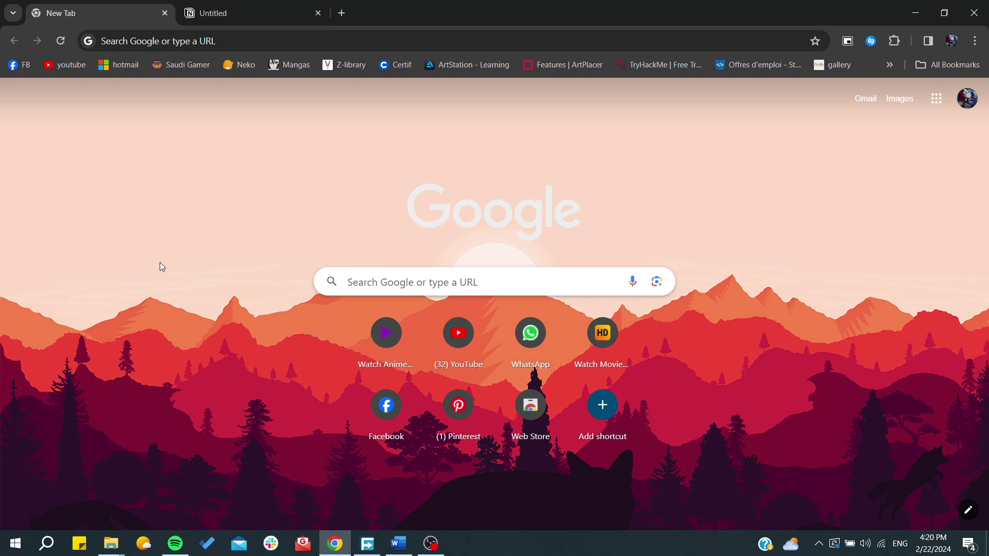
pyautogui.click(233, 13)
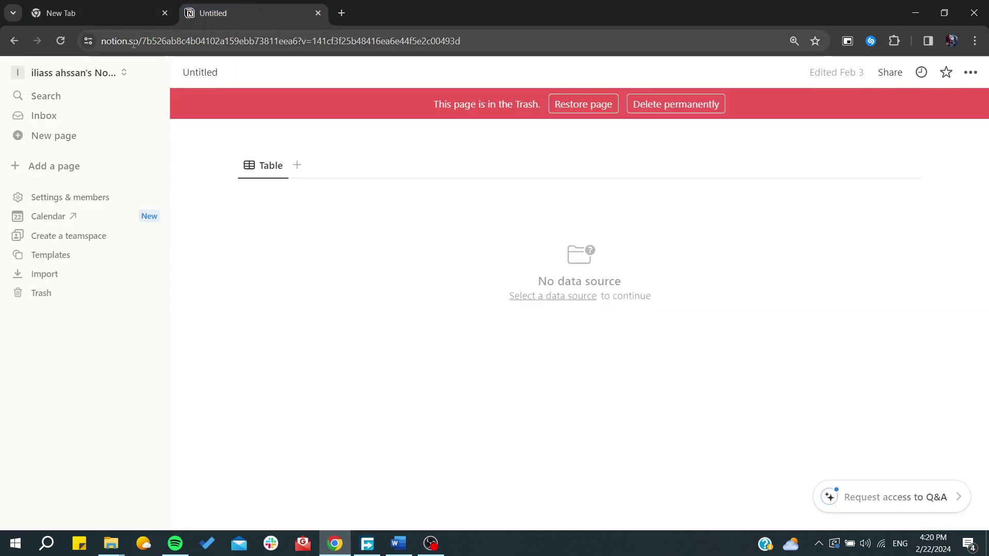
pyautogui.moveTo(100, 38); pyautogui.dragTo(190, 41)
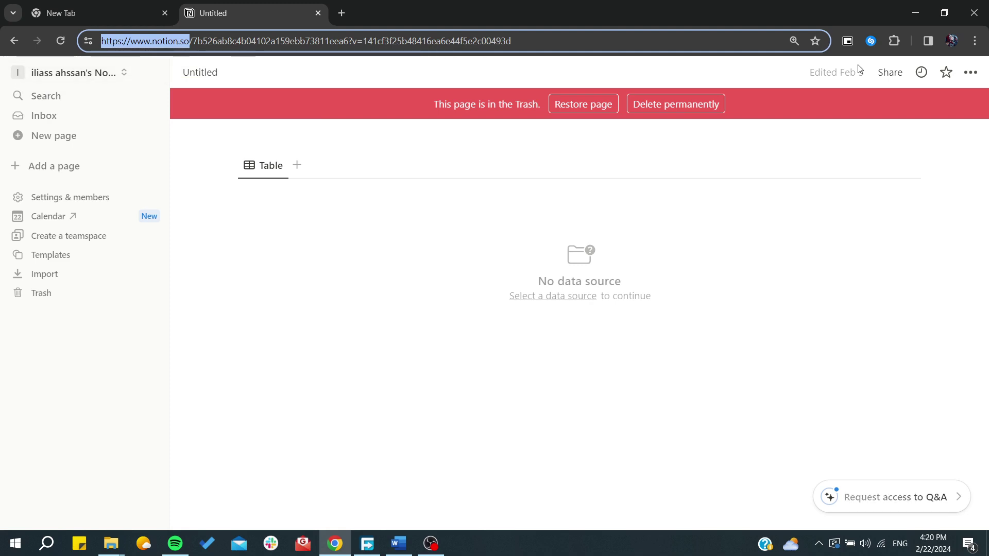
pyautogui.click(971, 72)
pyautogui.press('Escape')
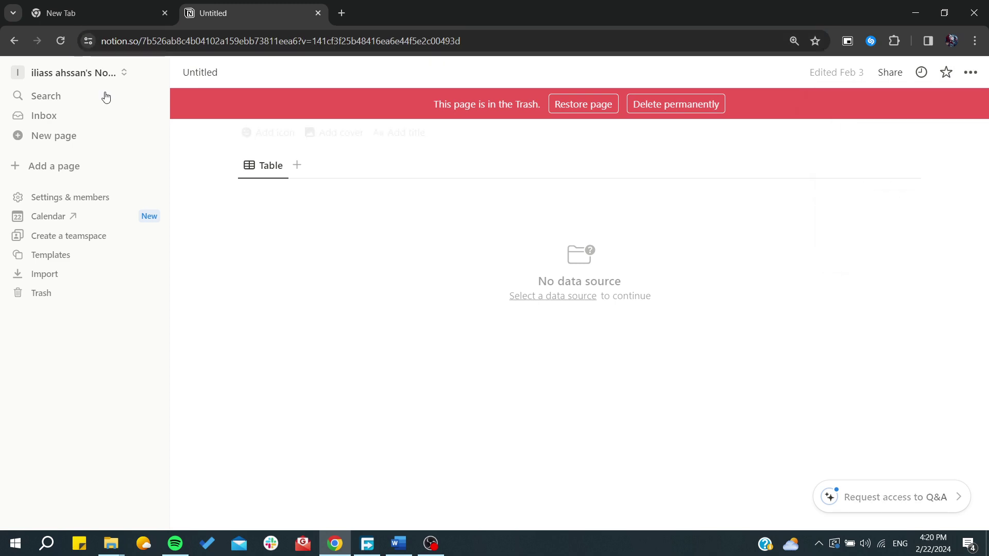
pyautogui.click(78, 72)
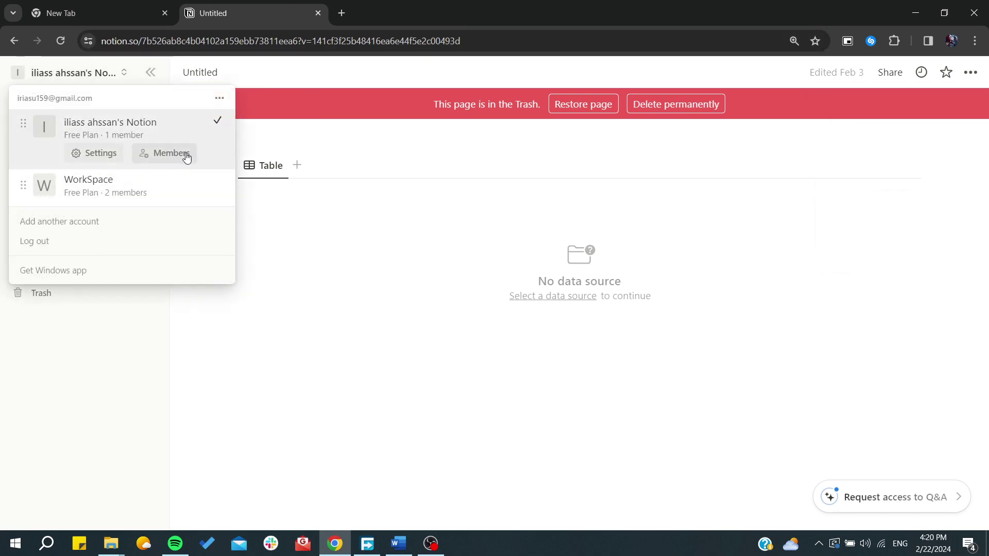
pyautogui.click(289, 332)
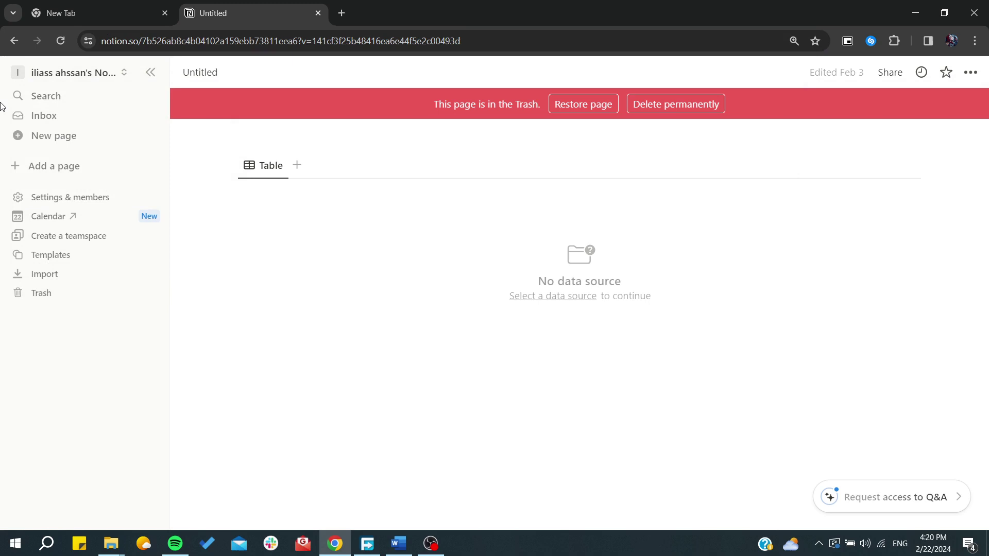
pyautogui.click(47, 74)
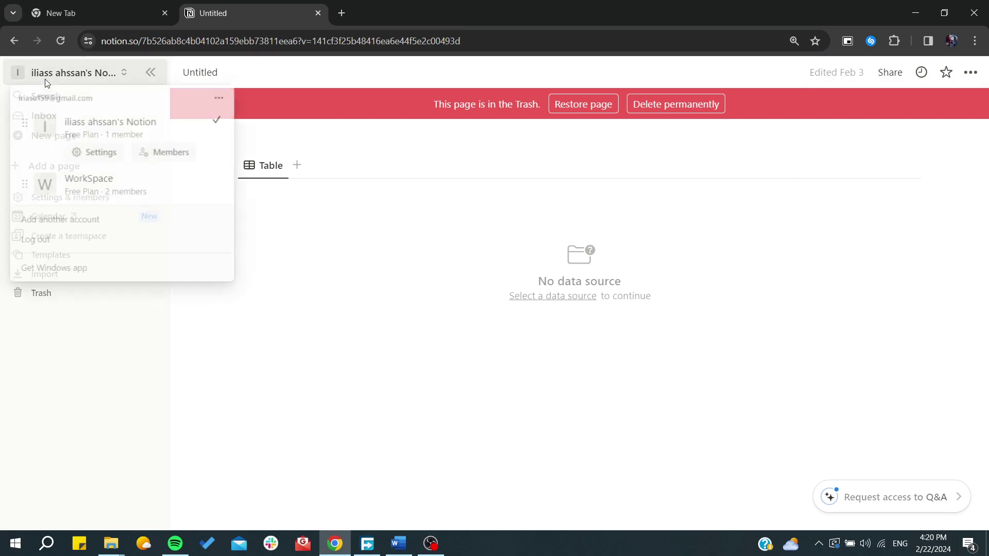
pyautogui.click(71, 183)
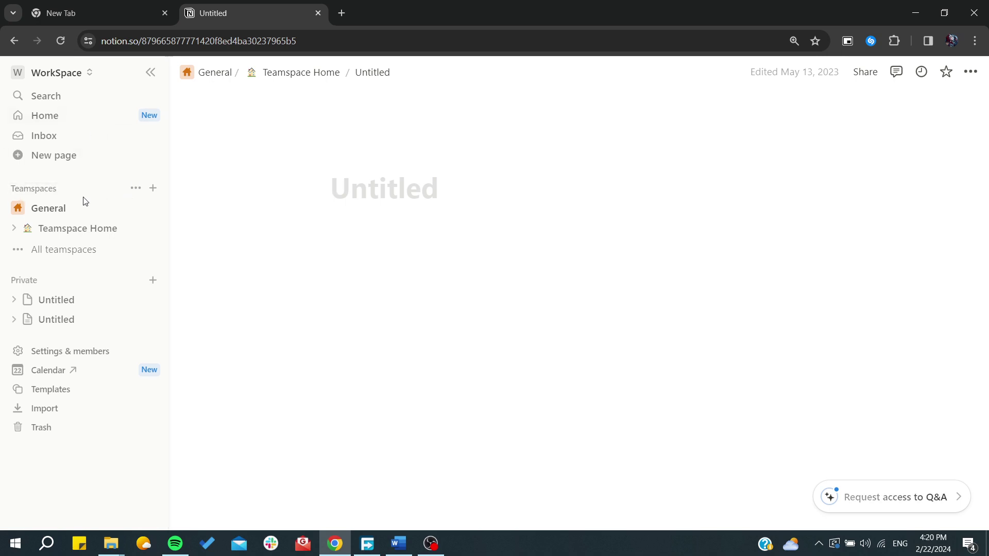
pyautogui.click(91, 70)
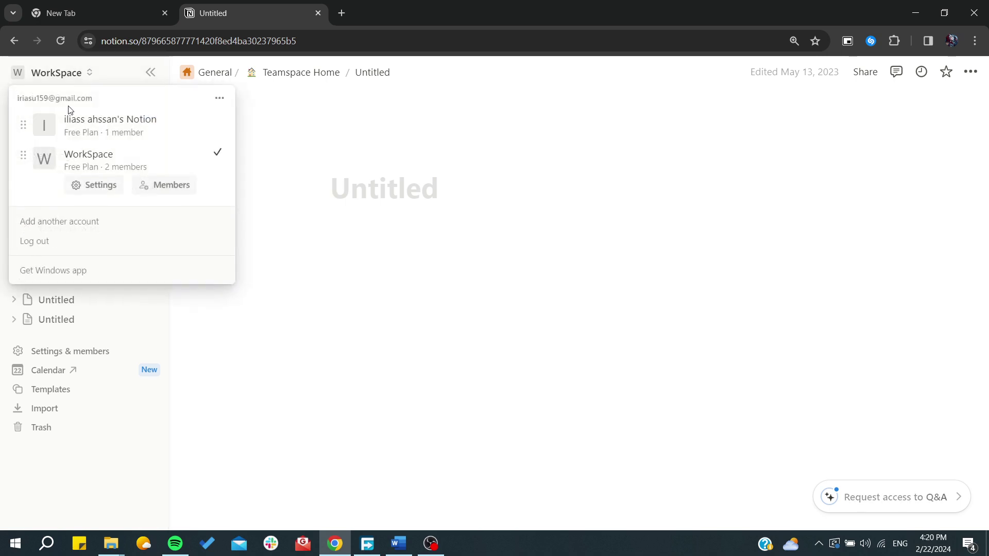
pyautogui.click(68, 116)
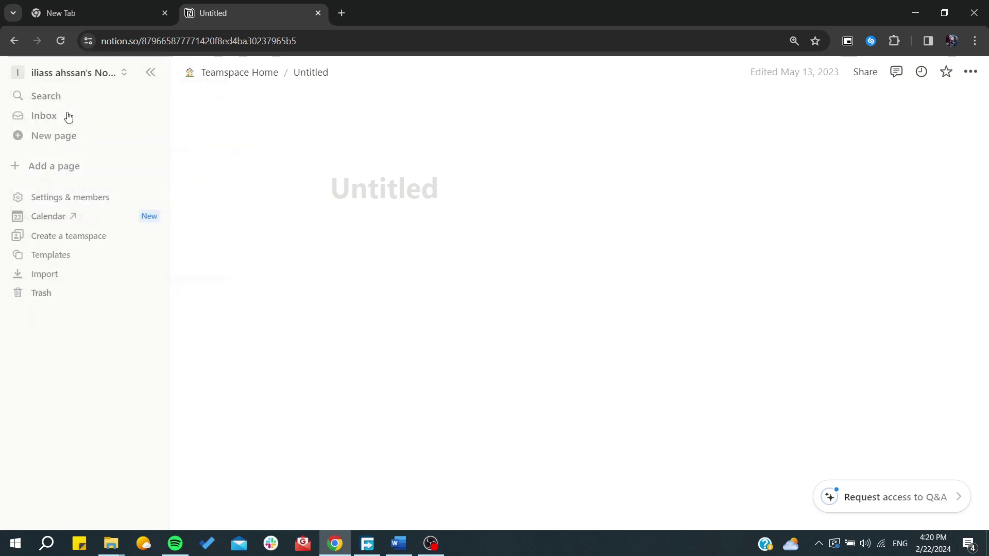
# Step: Start a new teamspace named 'team 1' and move to its description field
pyautogui.click(61, 240)
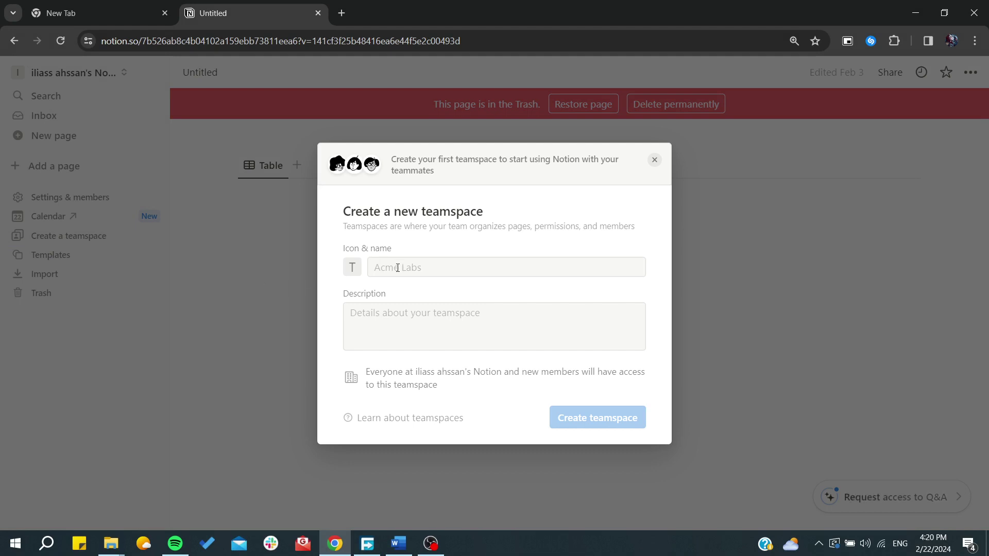
pyautogui.click(396, 269)
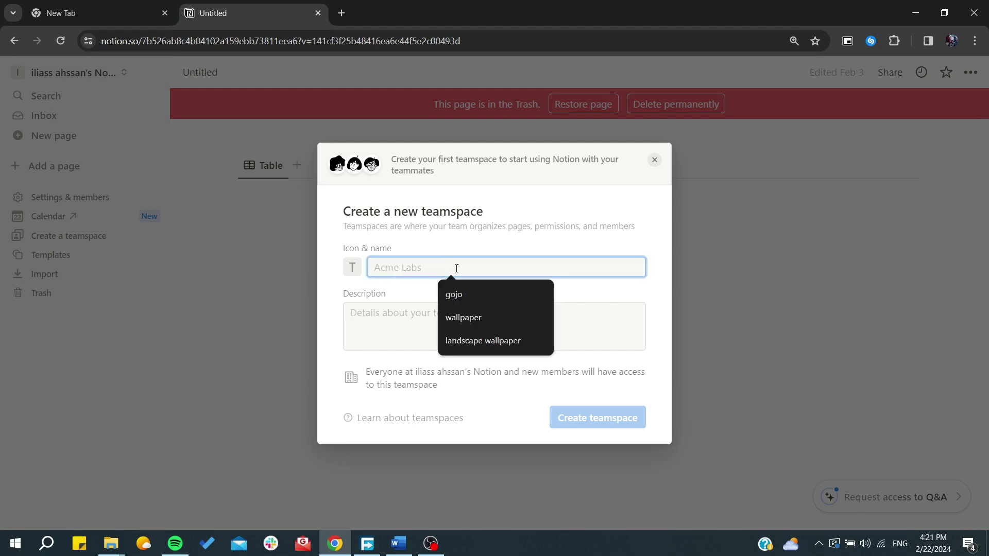
pyautogui.click(402, 270)
pyautogui.write('team 1')
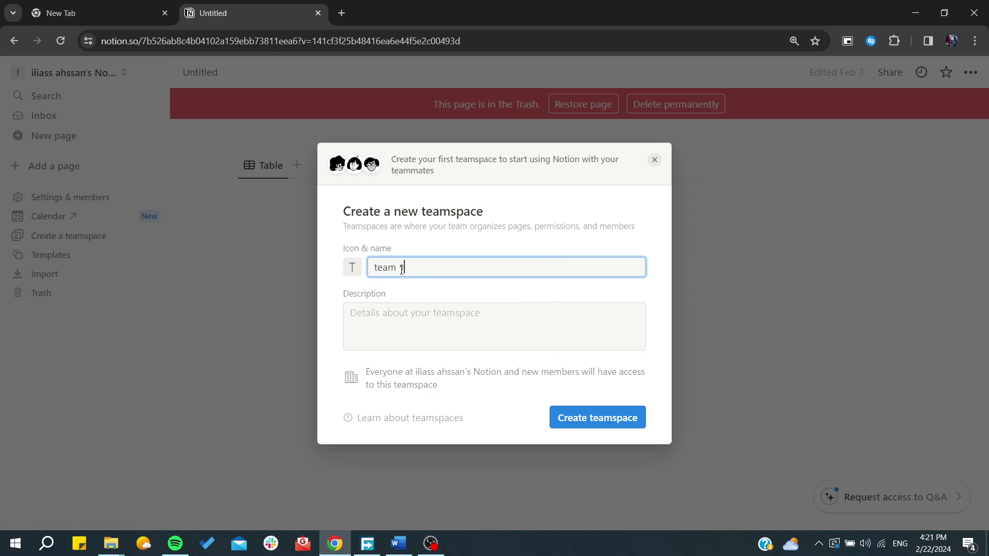
pyautogui.click(385, 333)
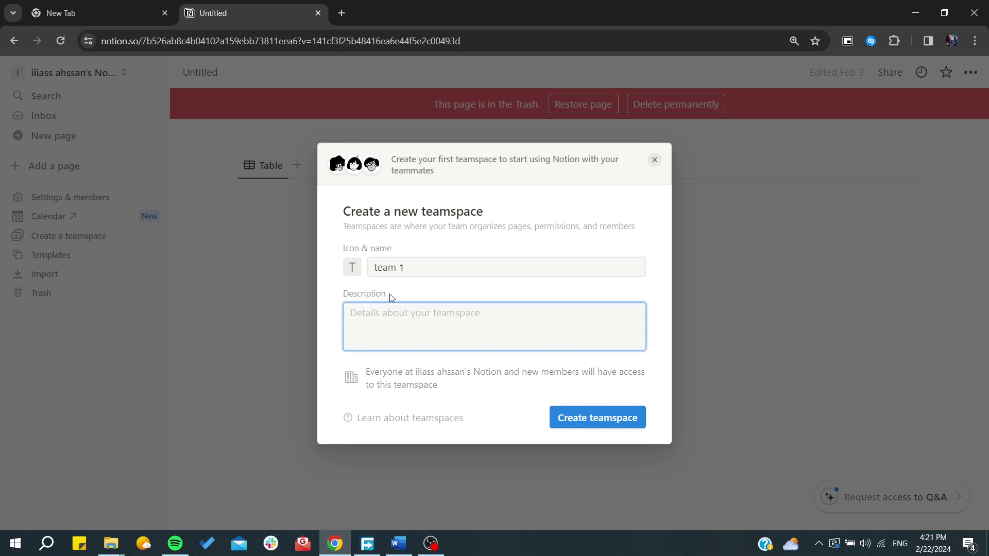
# Step: Set the team 1 teamspace icon to the black apple from the Icons set
pyautogui.click(352, 268)
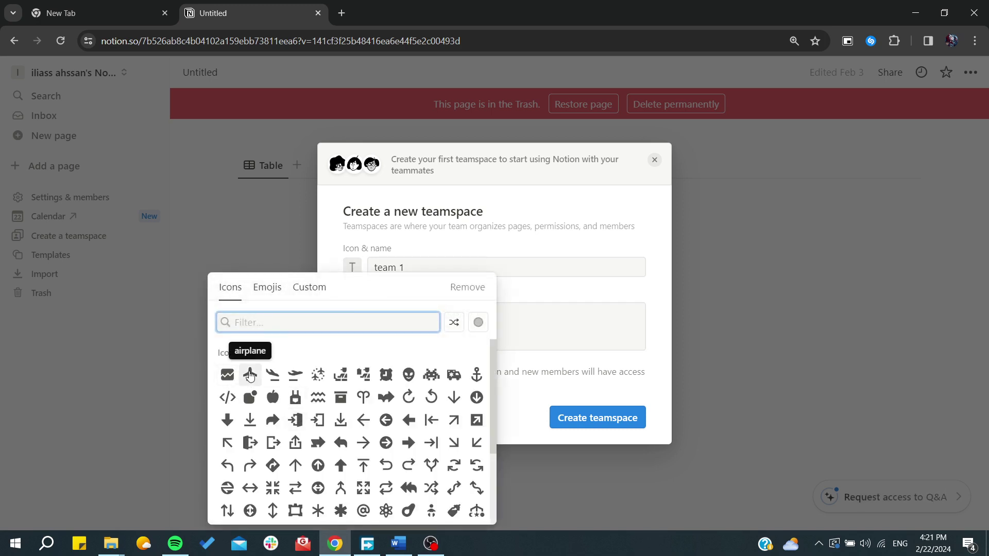
pyautogui.click(267, 287)
pyautogui.click(309, 287)
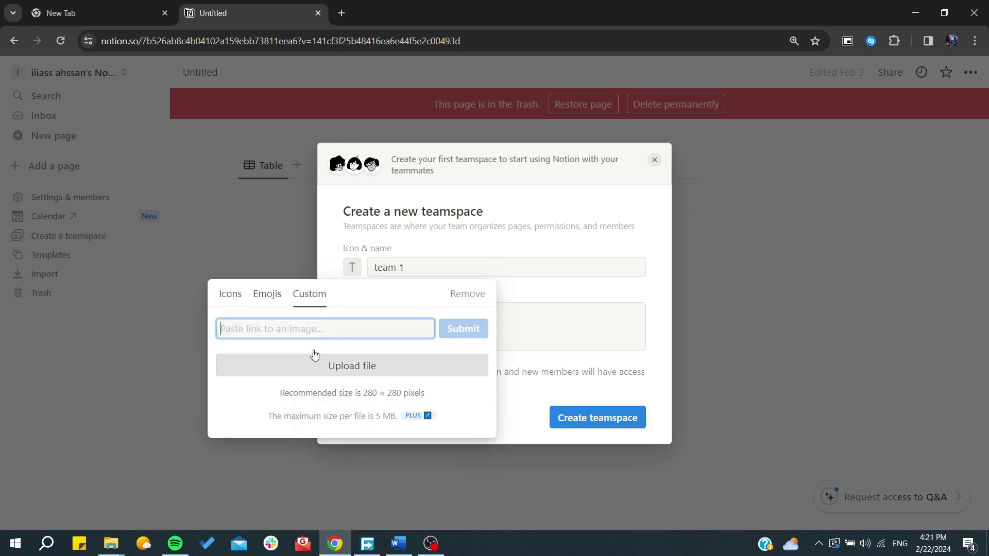
pyautogui.click(223, 297)
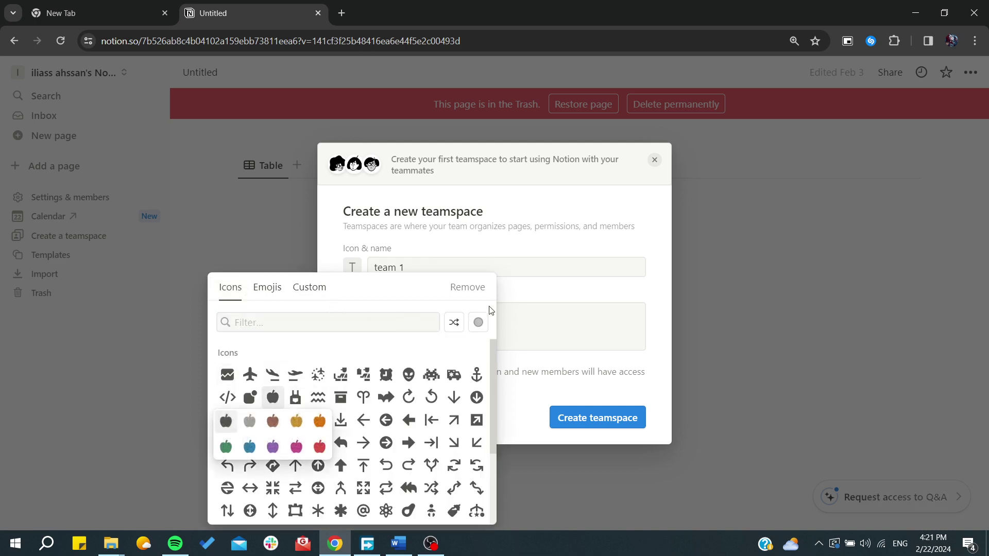
pyautogui.moveTo(272, 397)
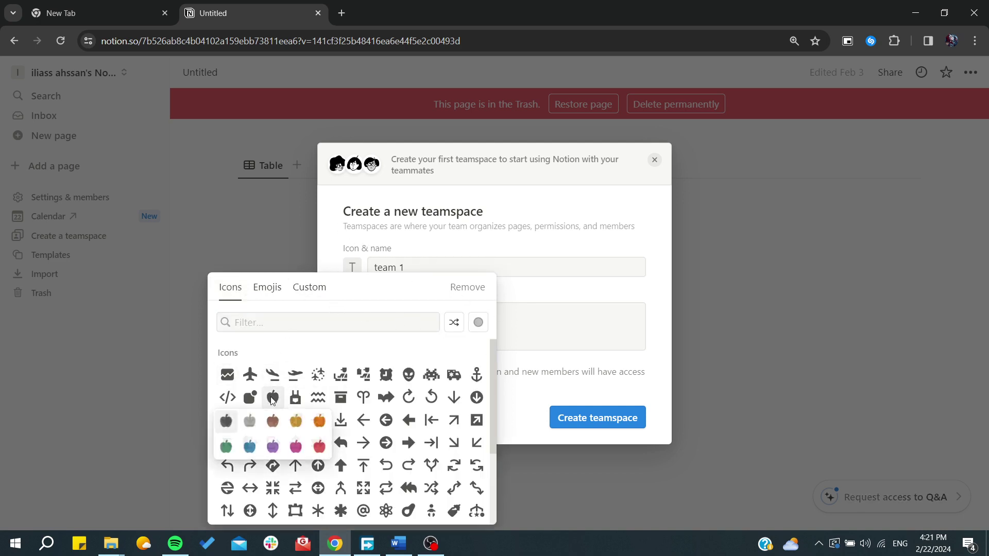
pyautogui.click(225, 422)
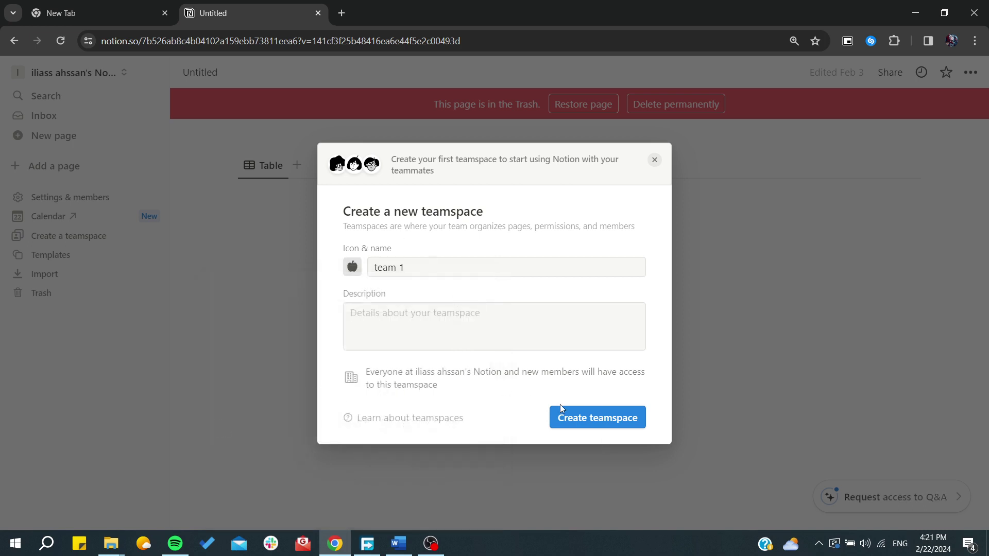
# Step: Create the team 1 teamspace, keeping the invite role as member
pyautogui.click(558, 417)
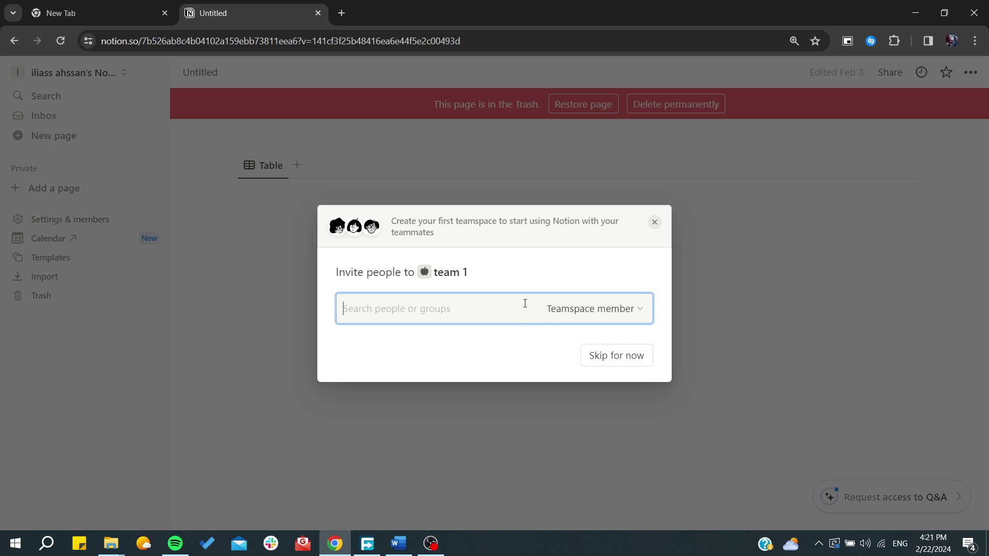
pyautogui.click(593, 310)
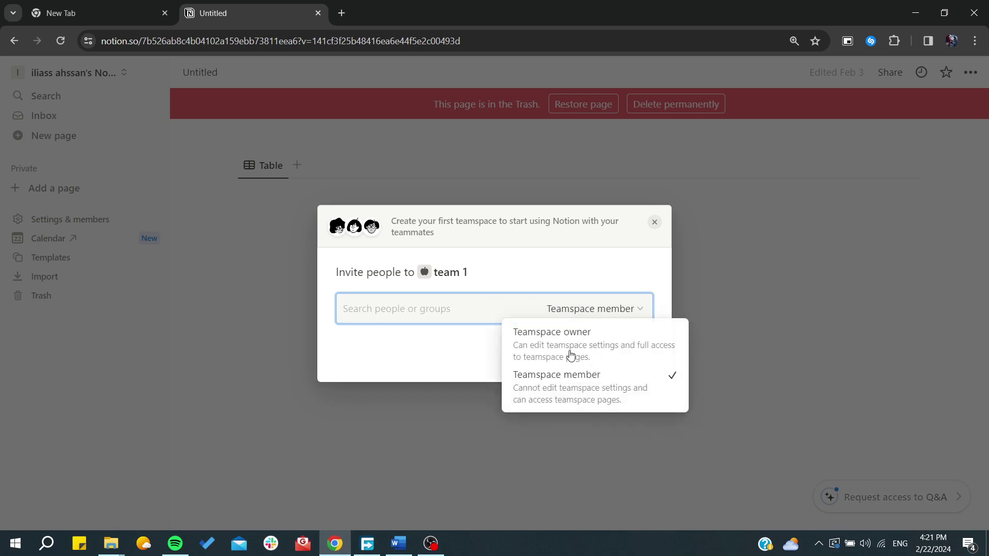
pyautogui.click(416, 364)
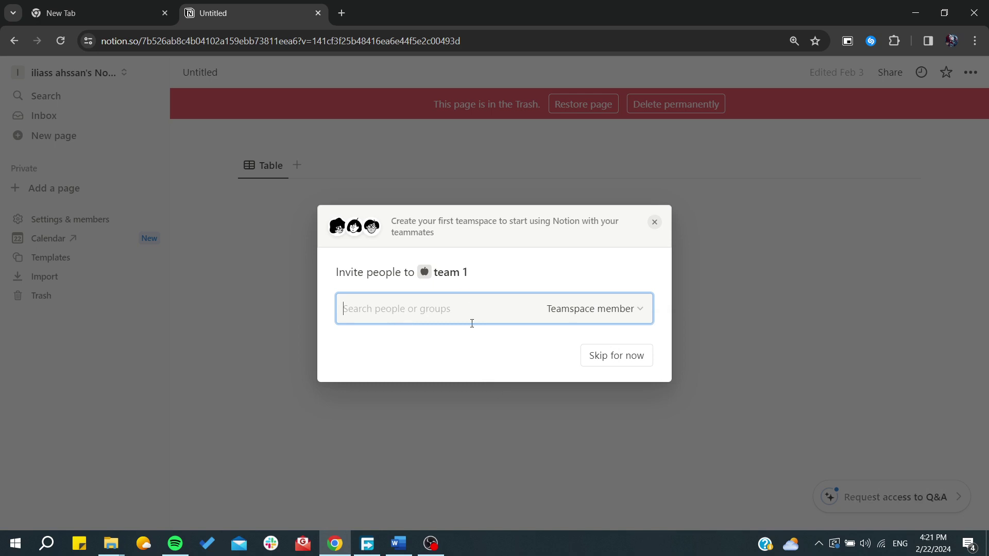
# Step: Review the invite roles again, then skip inviting people to open Teamspace Home
pyautogui.click(577, 309)
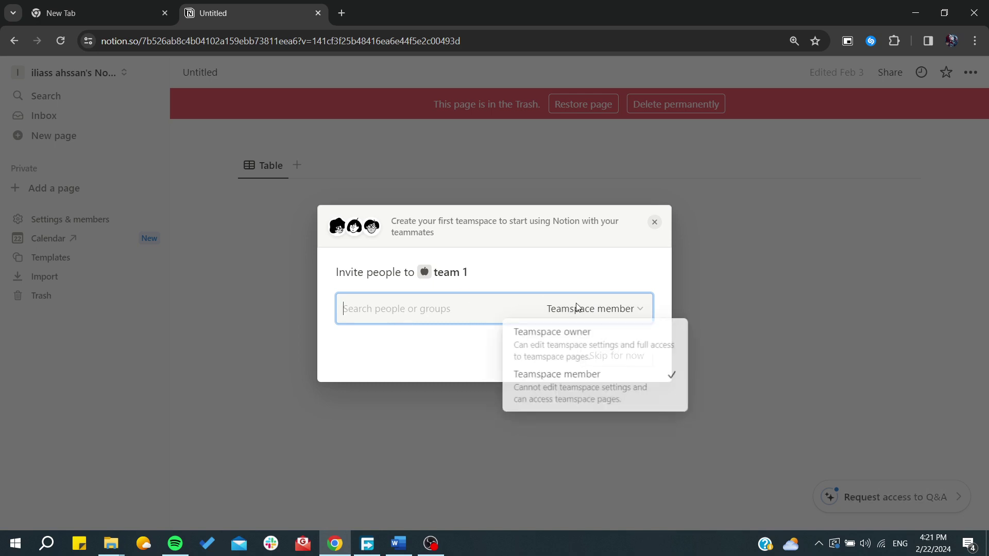
pyautogui.click(558, 276)
pyautogui.click(612, 357)
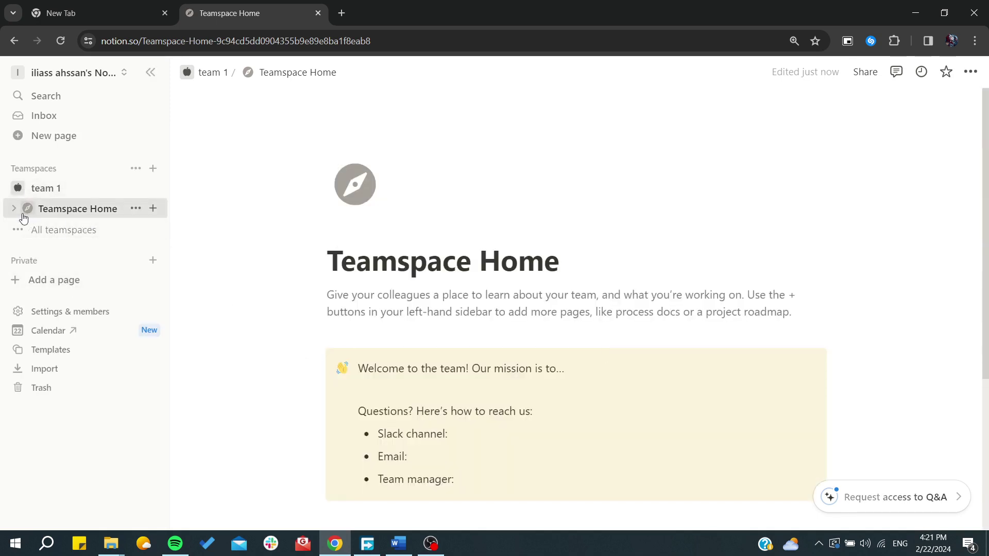
# Step: Expand Teamspace Home to reveal no subpages, then glance at the workspace list without switching
pyautogui.click(14, 209)
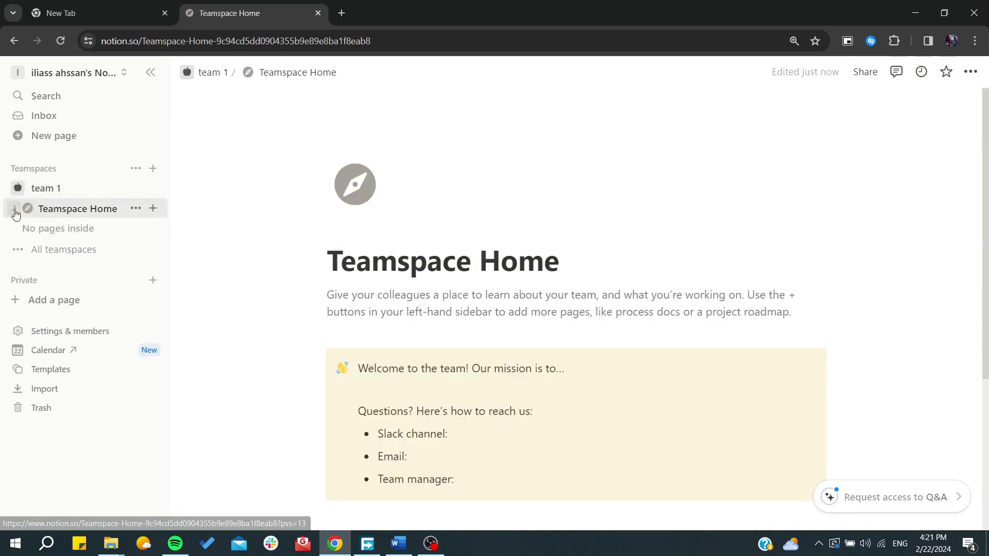
pyautogui.click(325, 288)
pyautogui.scroll(-1, 325, 279)
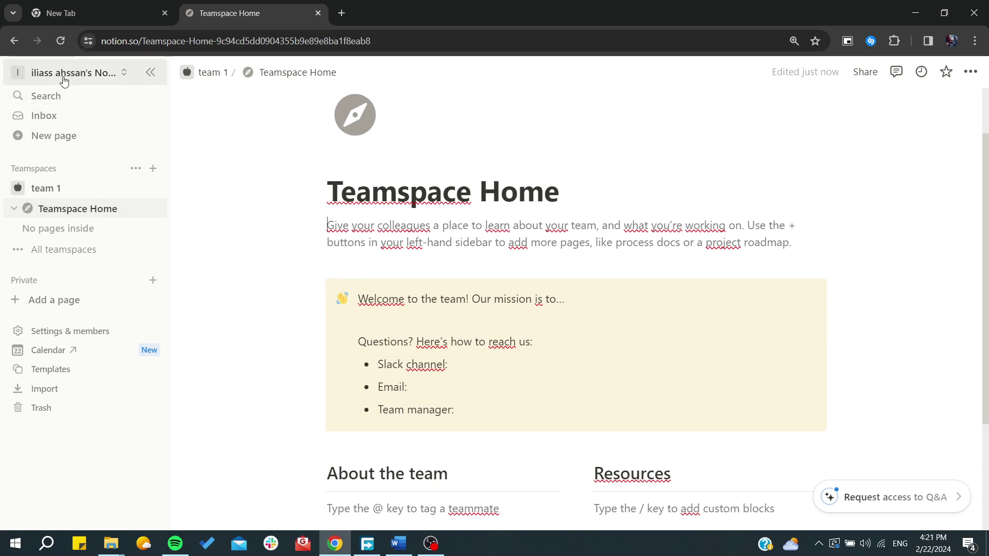
pyautogui.click(88, 87)
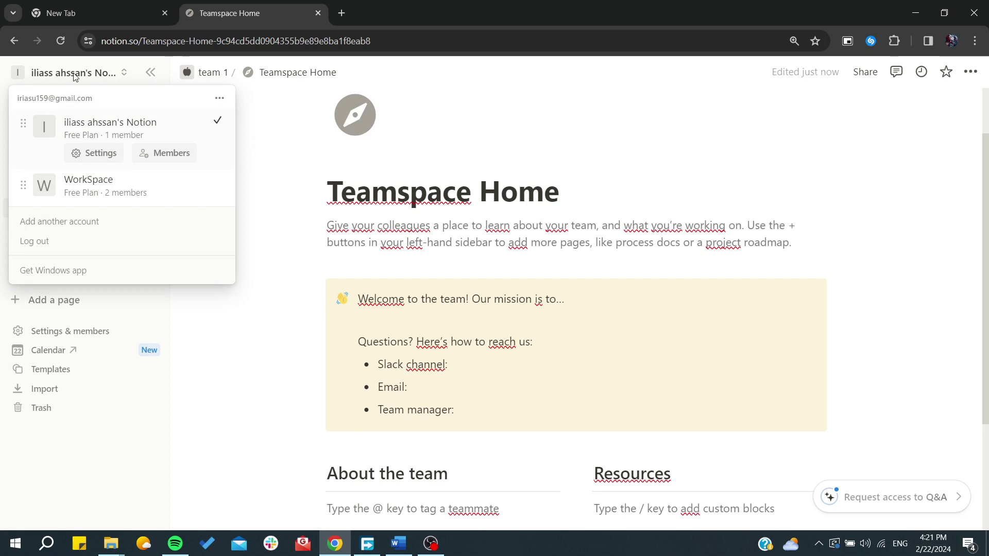
pyautogui.click(73, 76)
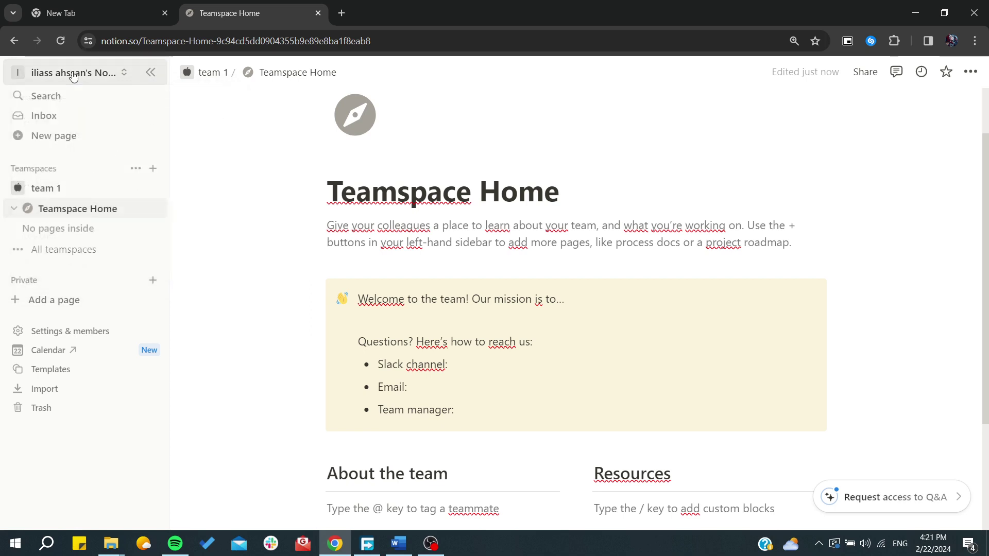